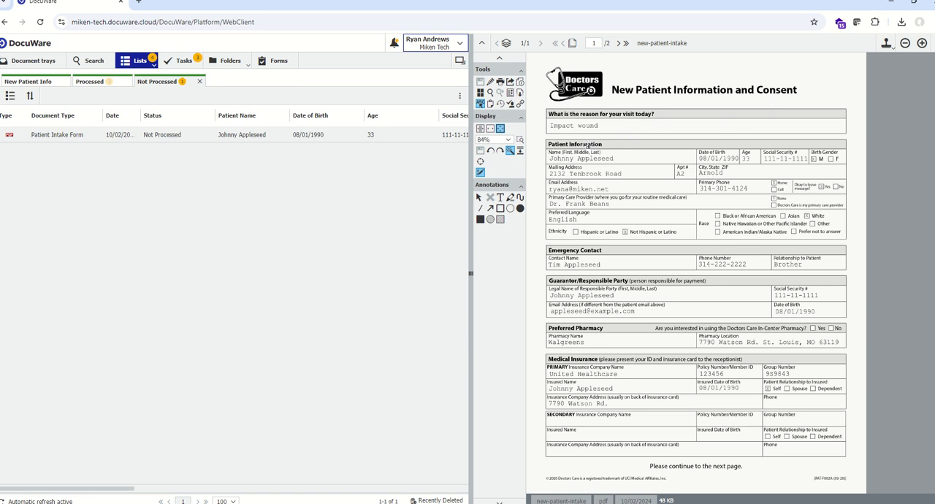
Review the three patient intake documents in the Processed list and the patient intake form in the Not Processed list
drag(550, 126, 572, 127)
click(98, 85)
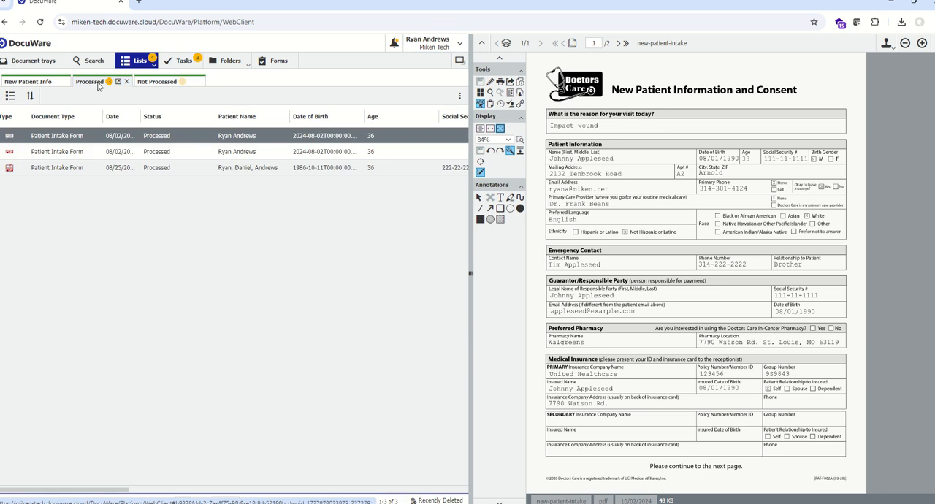
click(189, 138)
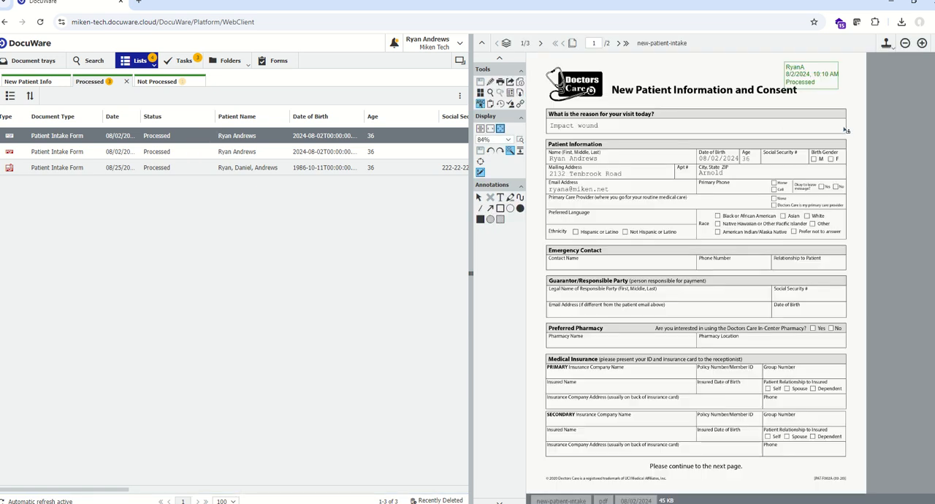
click(197, 152)
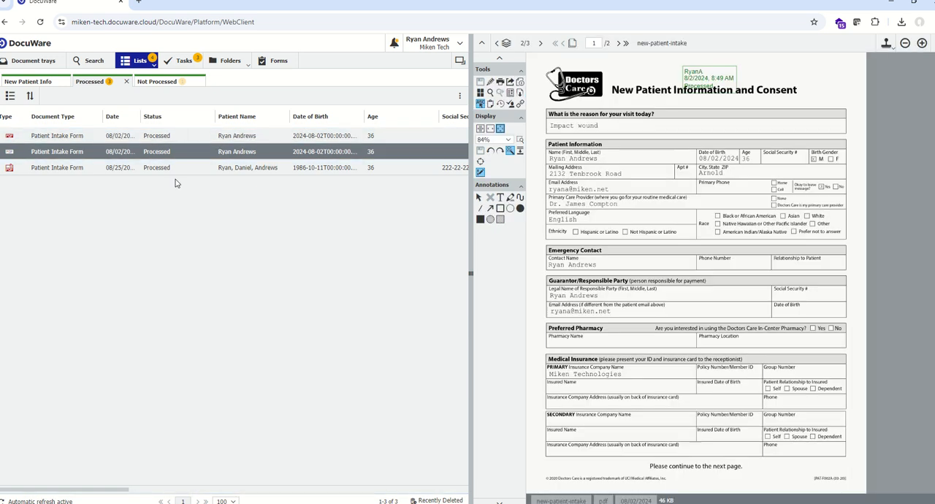
click(178, 169)
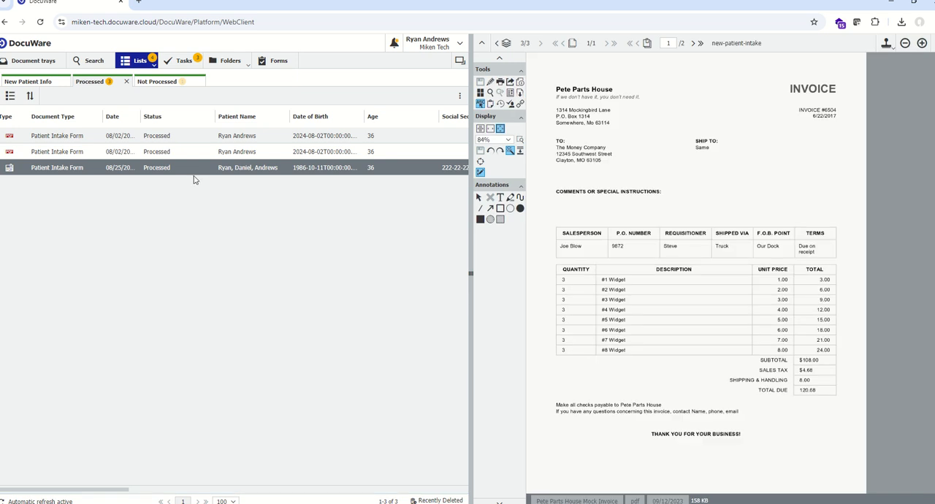
click(148, 85)
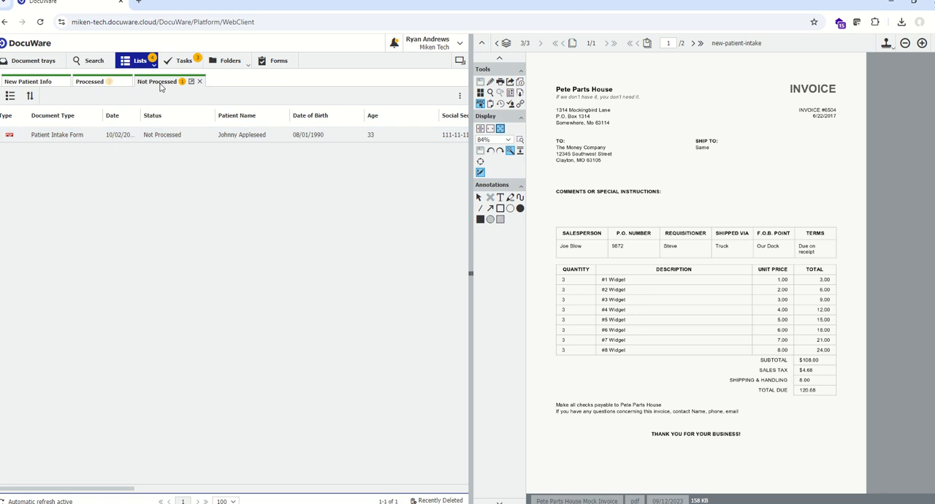
click(192, 143)
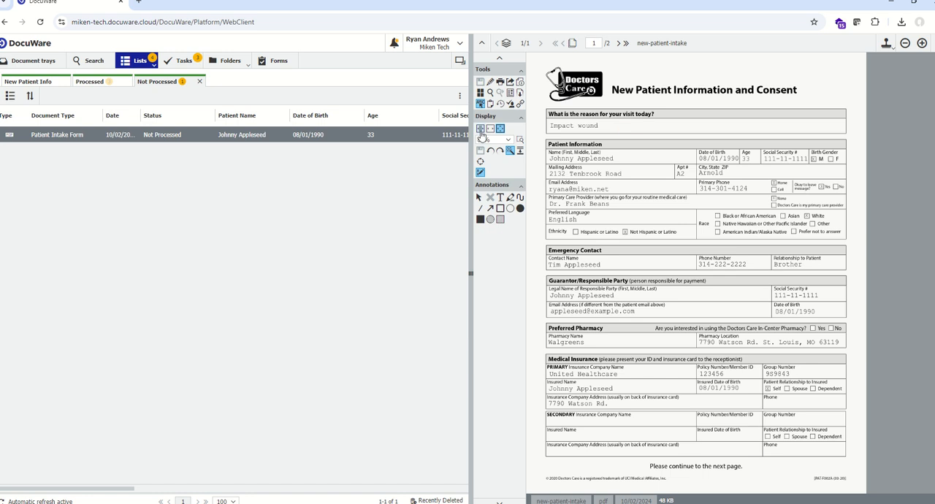
Open the Stamps settings in the configurations and create a new text stamp
click(460, 48)
click(430, 75)
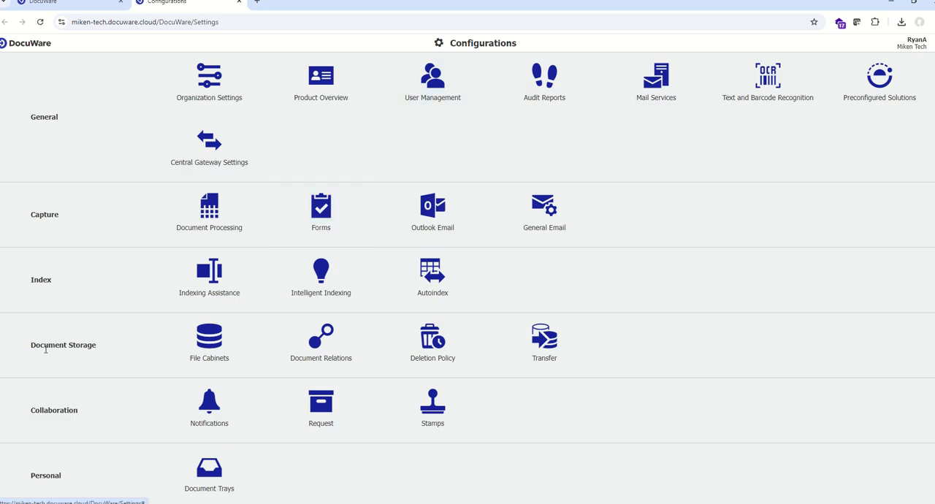
click(438, 415)
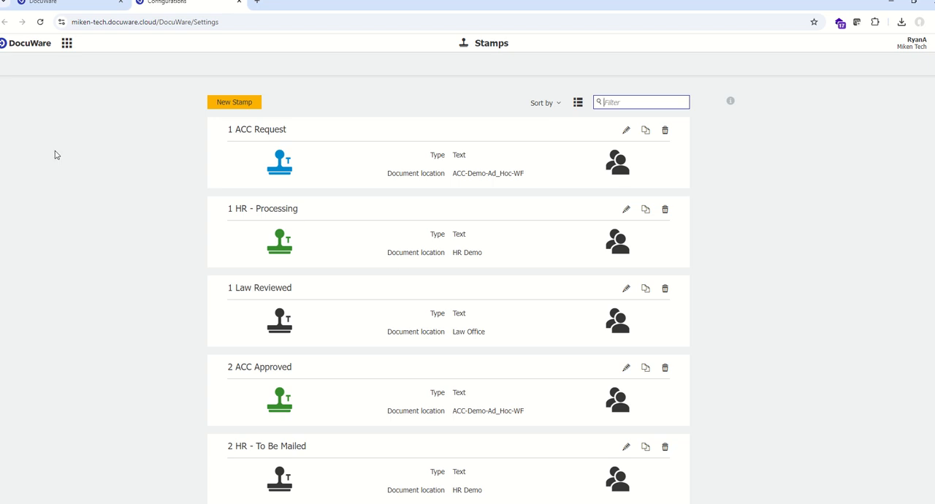
click(236, 108)
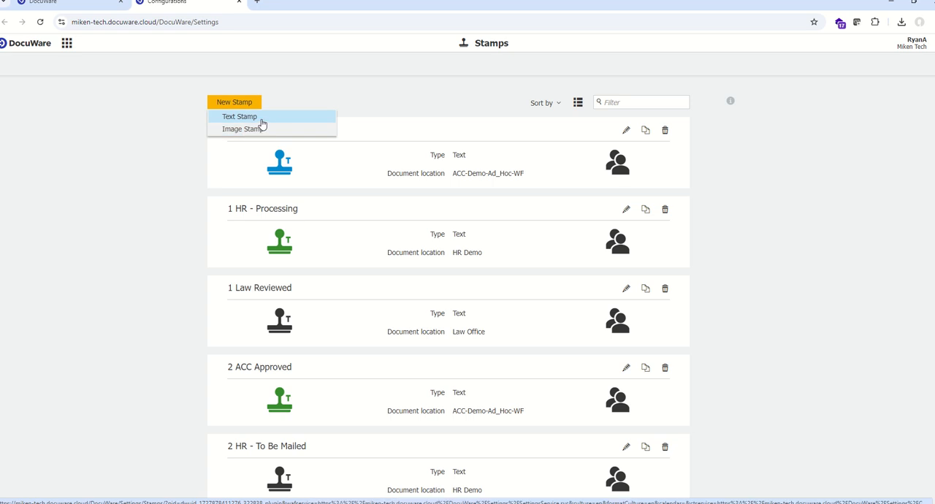
click(261, 122)
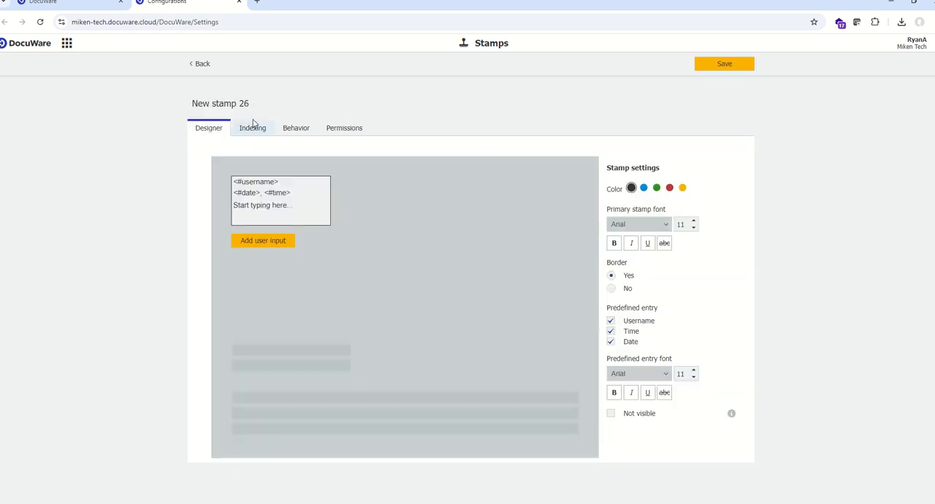
Name the new stamp "Patient Intake - Processed" and check the unprocessed intake form in the web client
triple_click(233, 103)
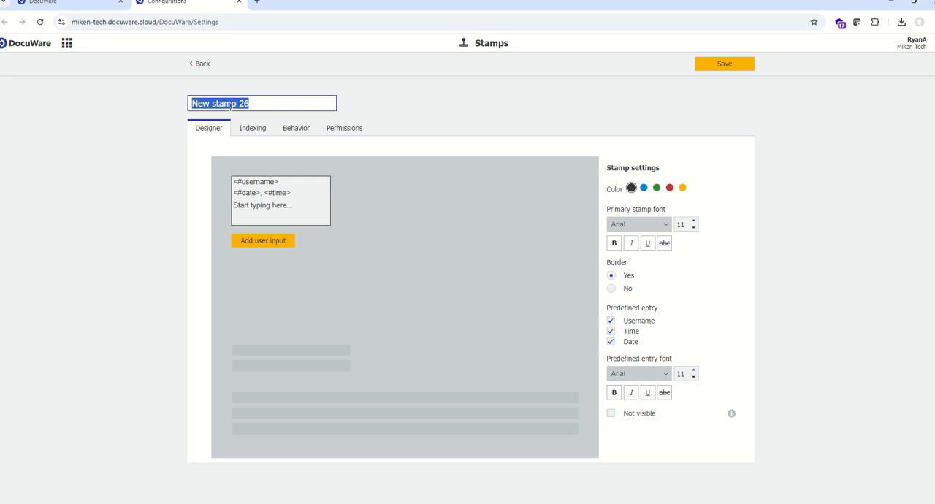
text(Pati)
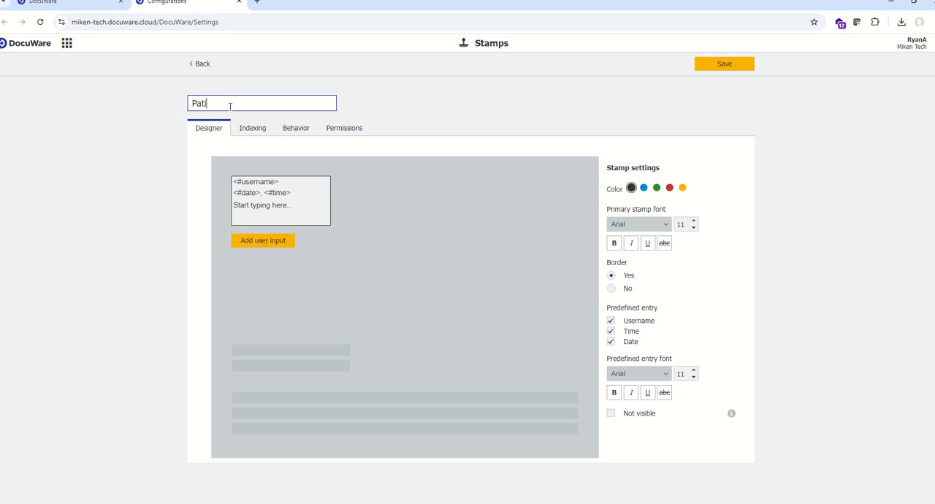
text(ent Intake - Processed)
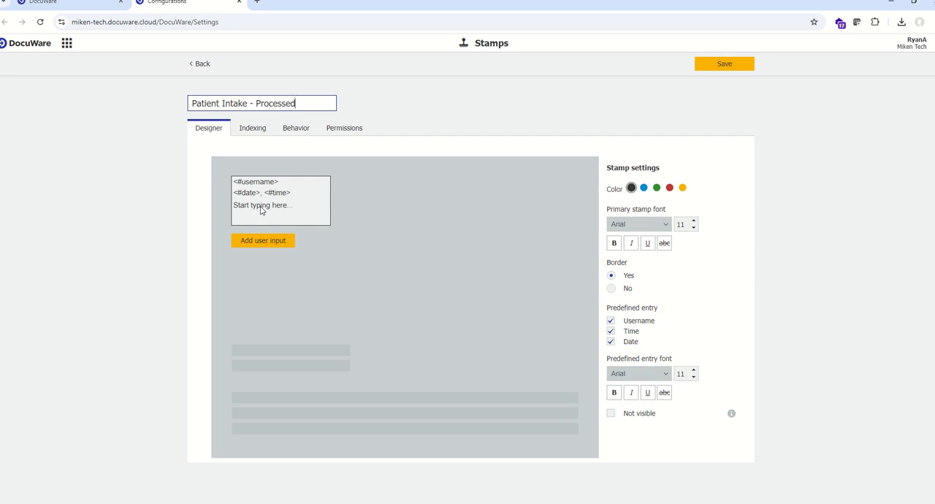
click(93, 5)
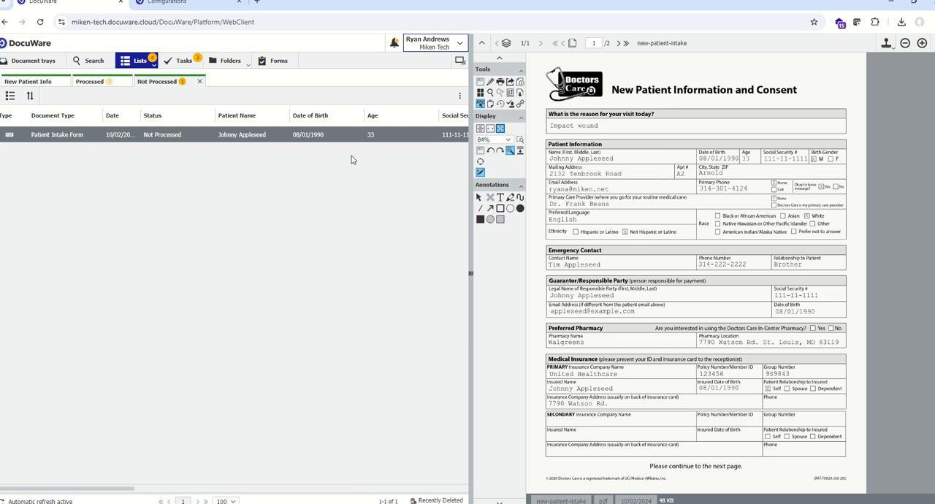
click(155, 7)
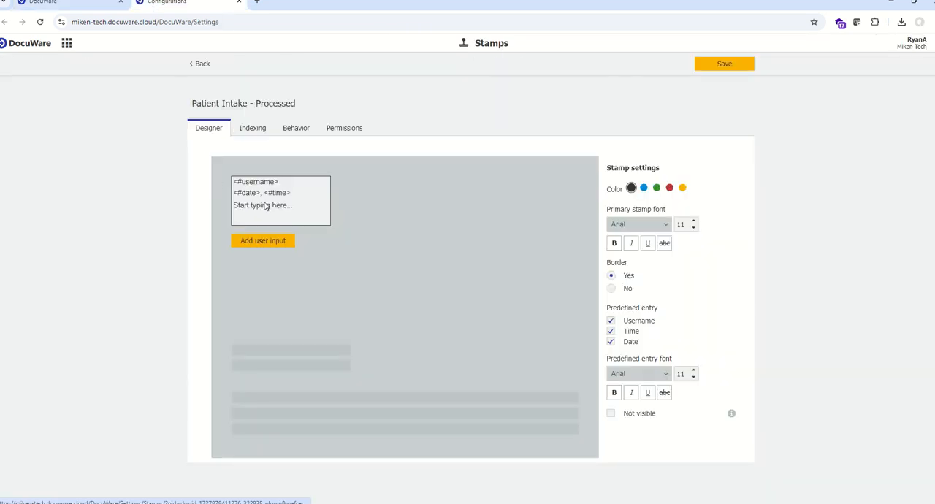
Add a user input field to the stamp with the label "Processing Status"
click(263, 241)
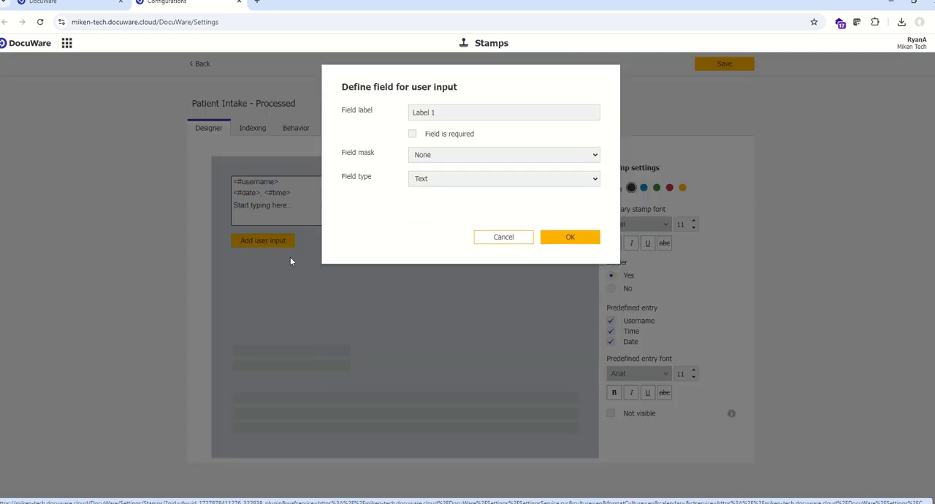
drag(461, 113, 346, 111)
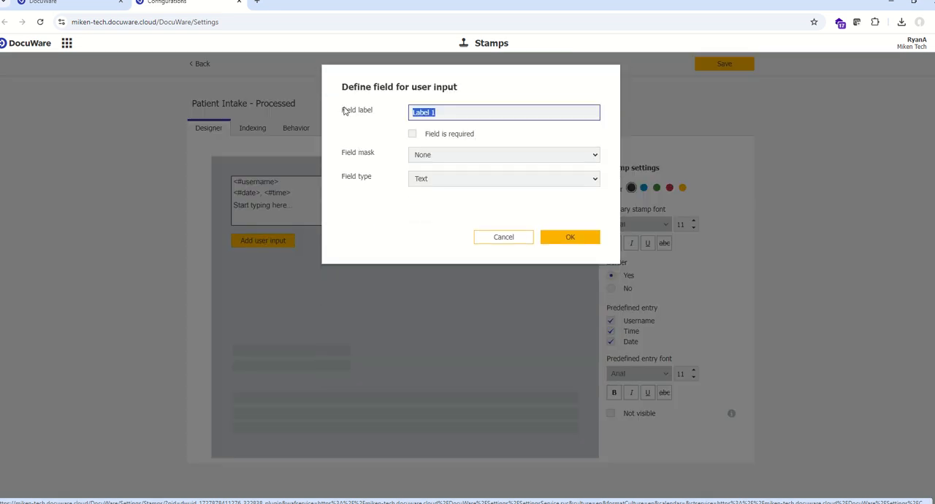
text(Processing Status)
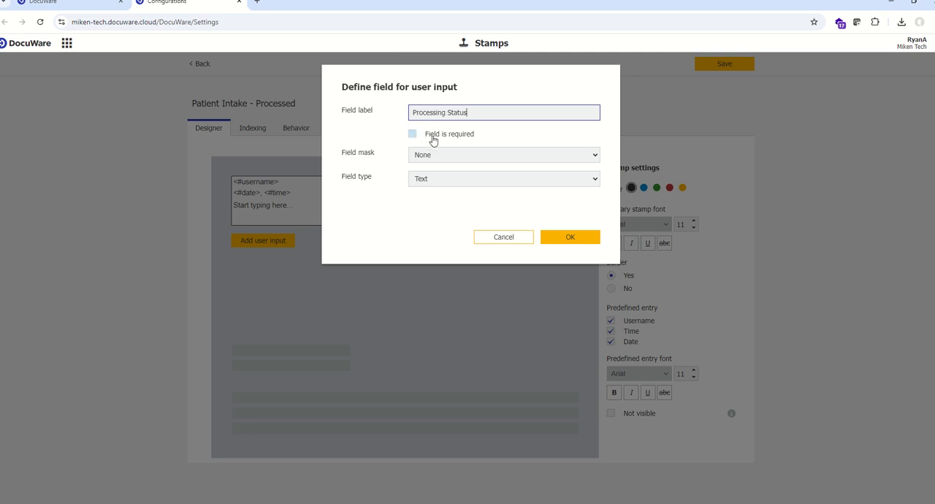
Dismiss the meeting reminder and confirm the user input field with field mask None and field type Text
click(491, 161)
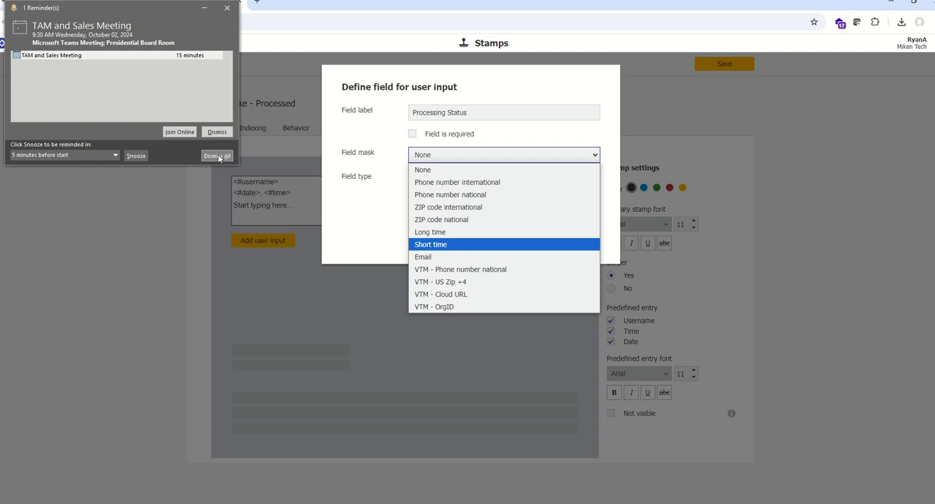
click(217, 156)
click(106, 109)
click(438, 182)
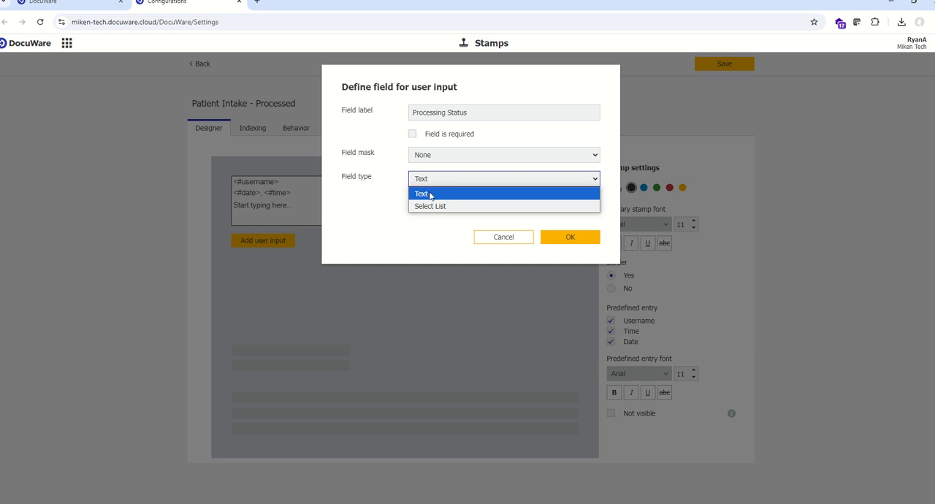
click(388, 193)
click(416, 179)
click(381, 199)
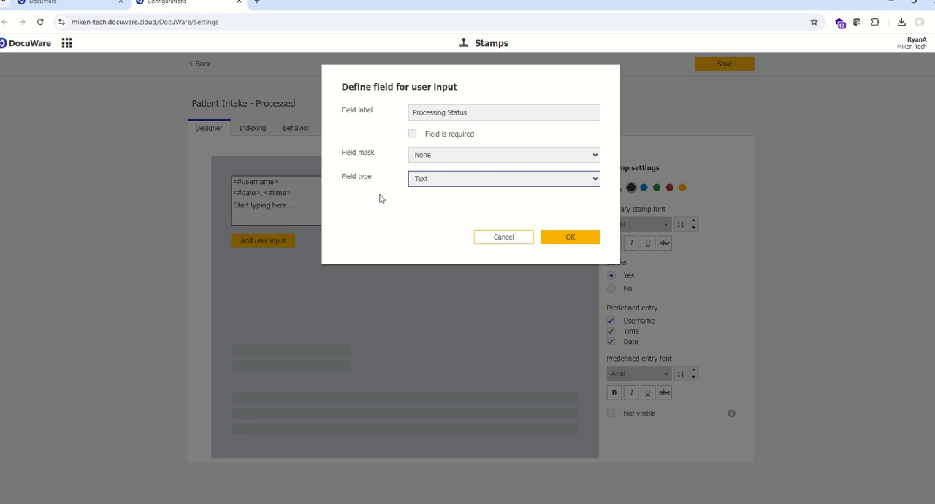
click(581, 247)
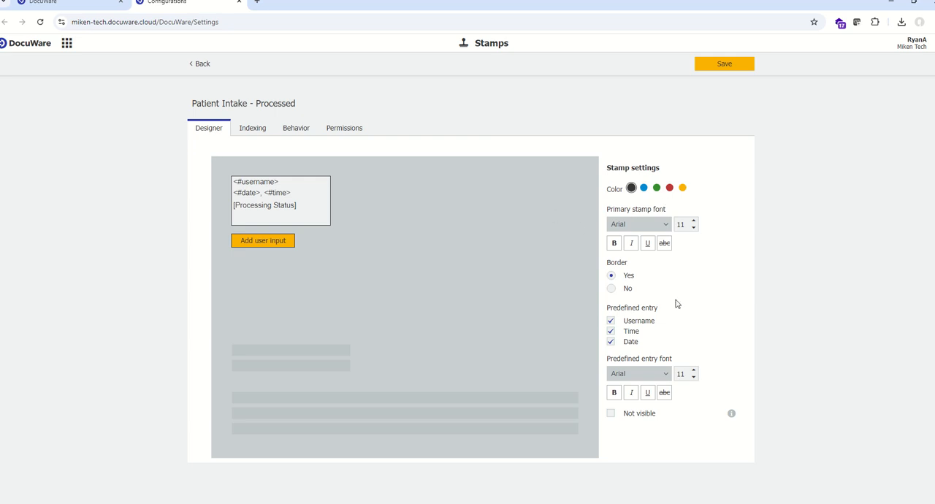
Color the stamp green and include the username among its predefined entries
click(656, 188)
click(655, 230)
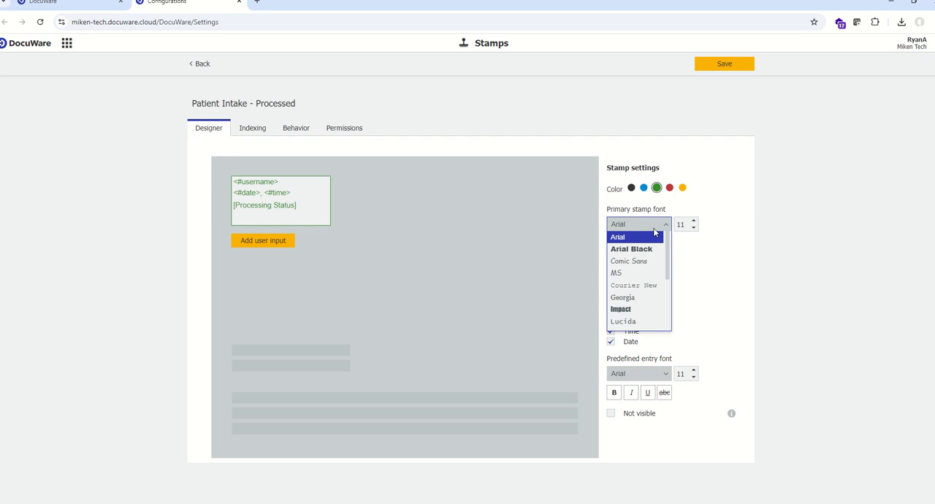
click(700, 269)
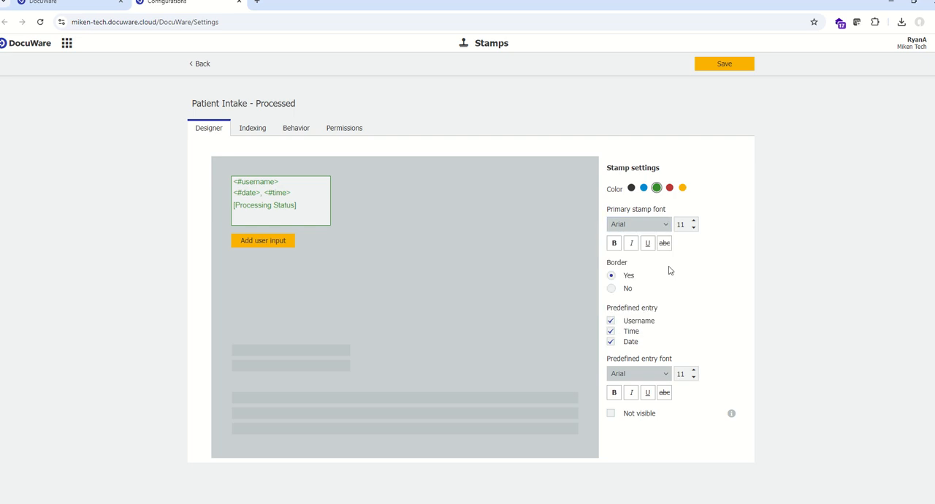
click(611, 324)
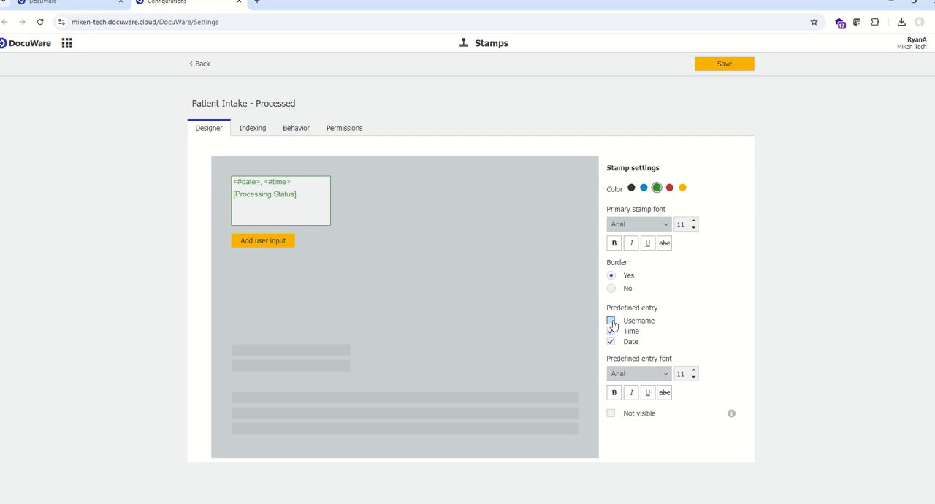
click(612, 322)
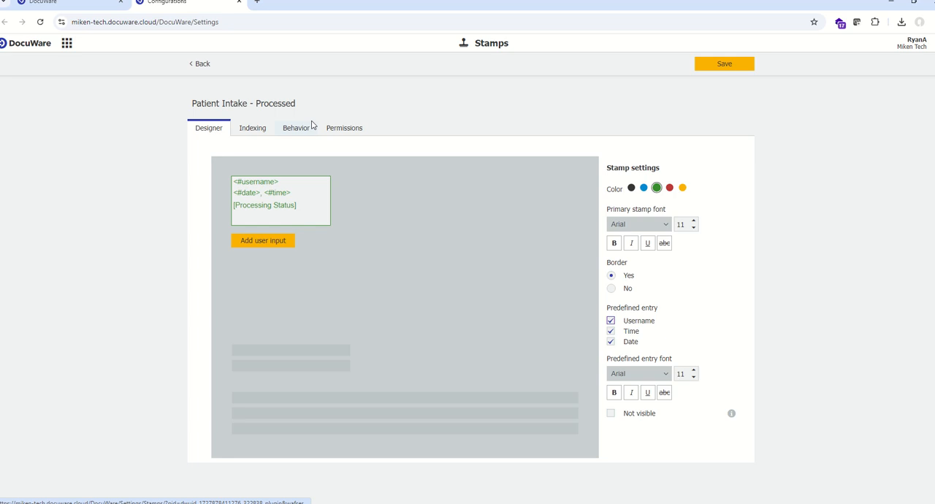
Assign the stamp to the Patient Info document location in its indexing settings
click(251, 132)
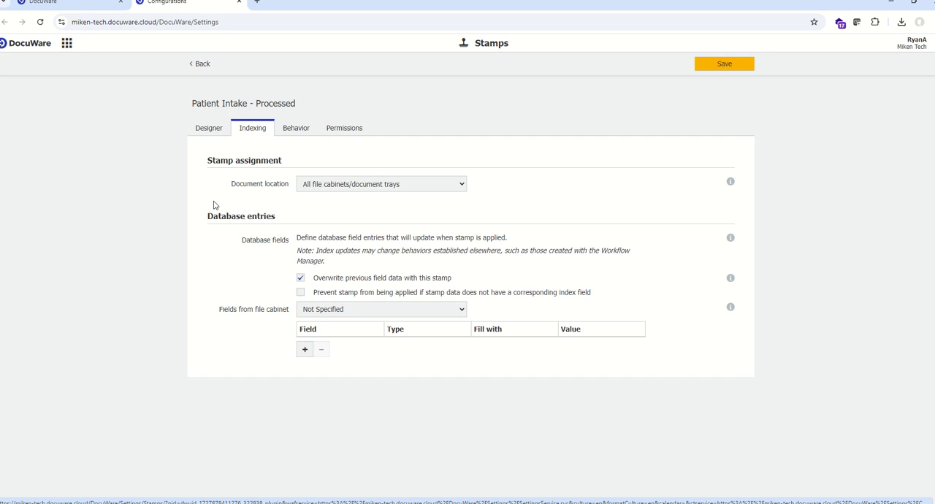
click(441, 186)
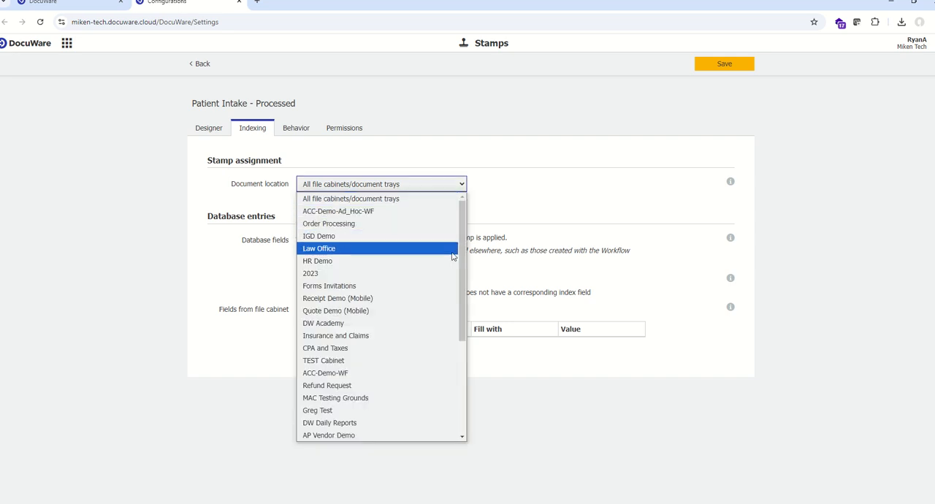
drag(462, 259, 463, 357)
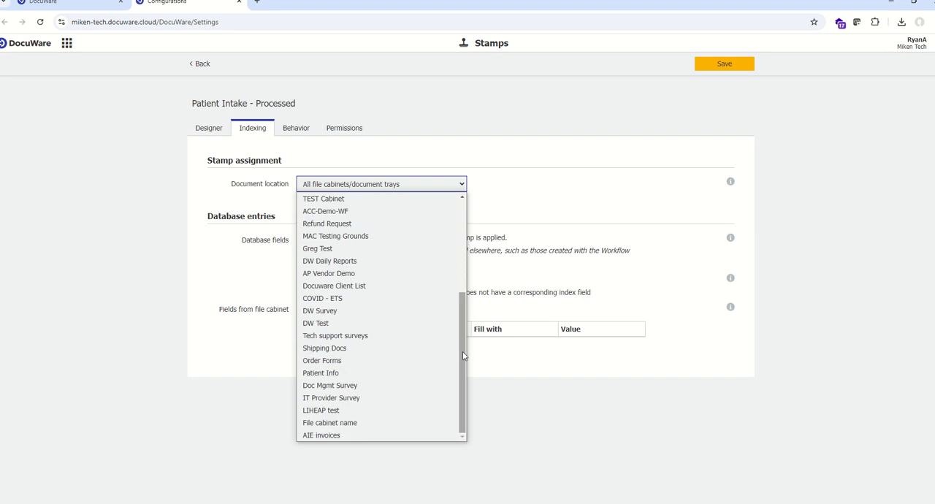
click(338, 376)
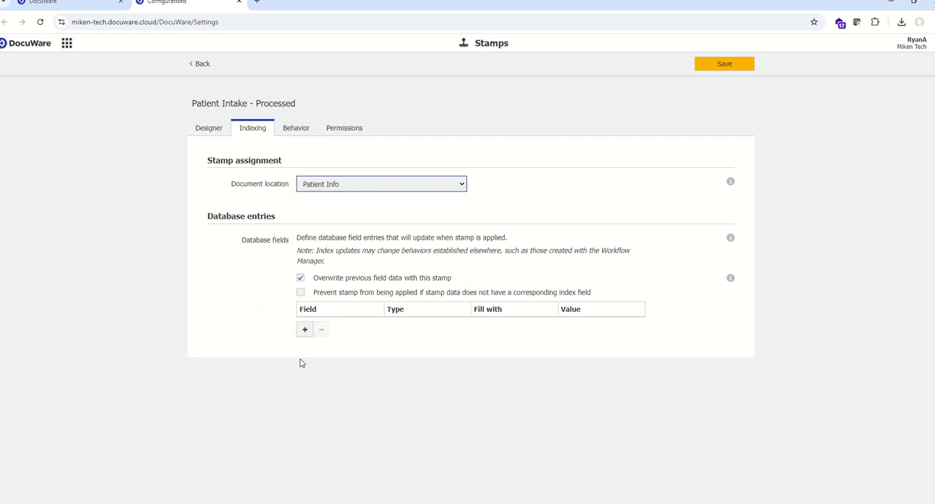
Add a database entry that fills the Status field with the fixed value "Processed"
click(304, 329)
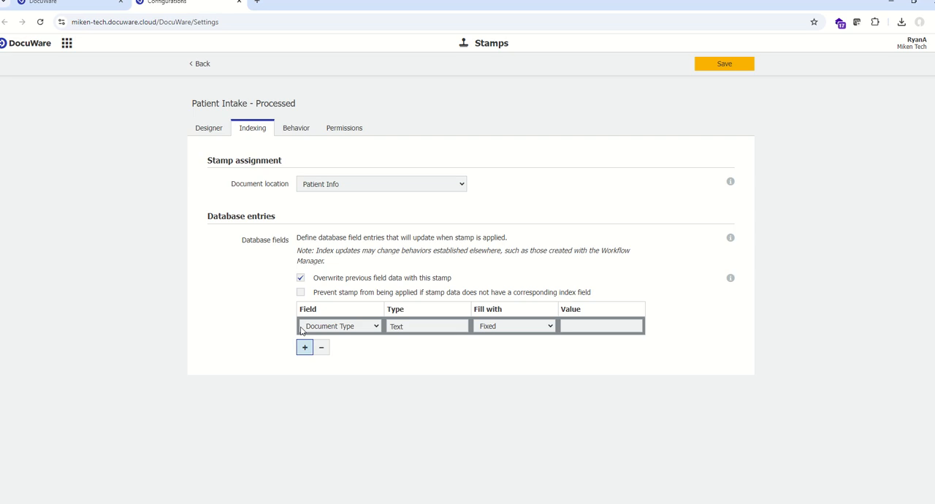
click(373, 332)
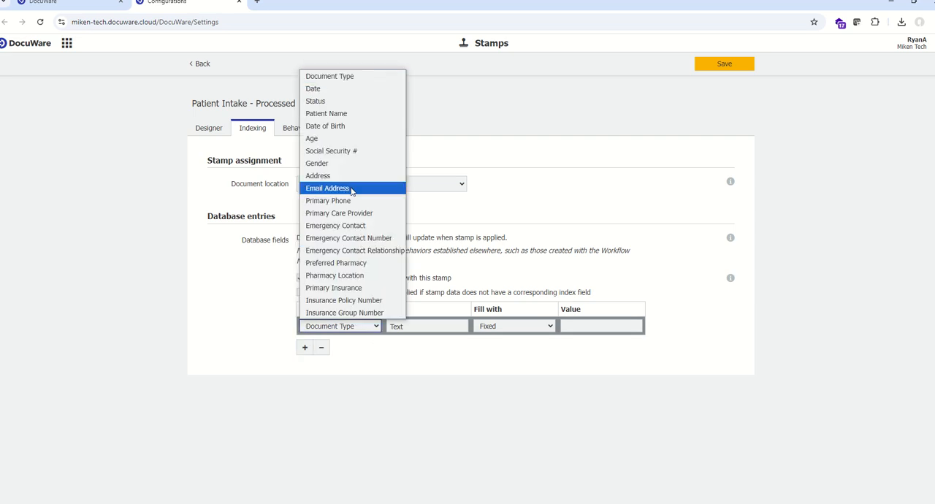
click(329, 101)
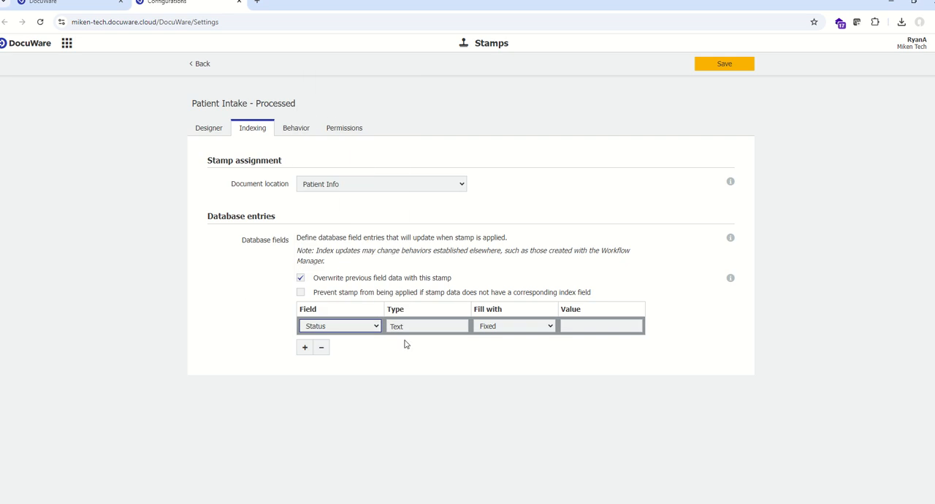
click(514, 329)
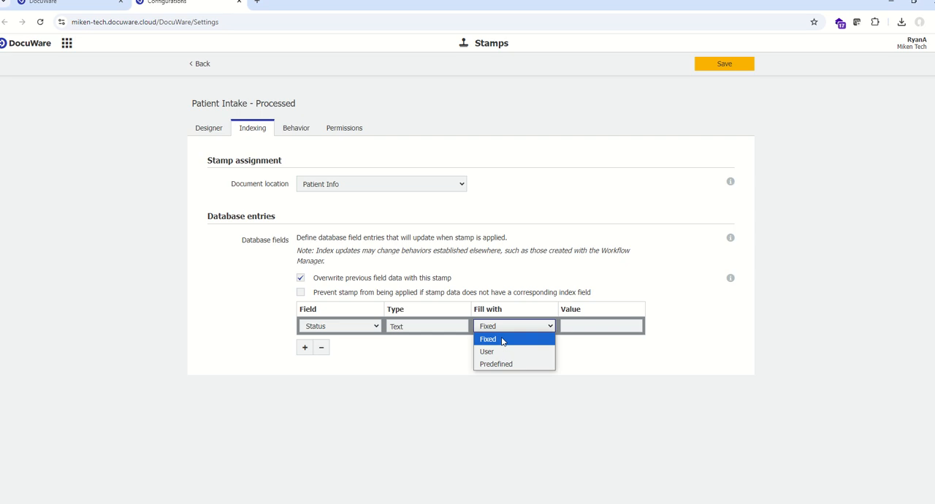
click(582, 328)
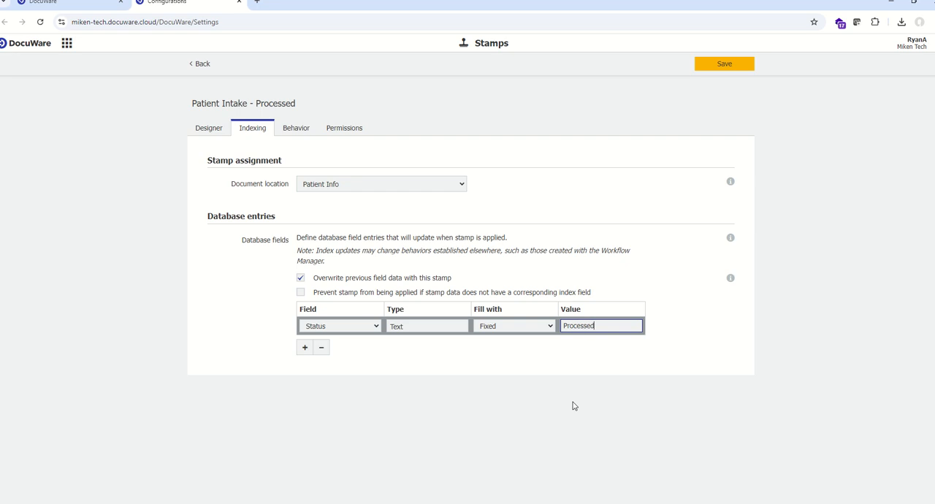
Try filling the Status field with the user entry Processing Status and with predefined values, and review the predefined value options
click(549, 328)
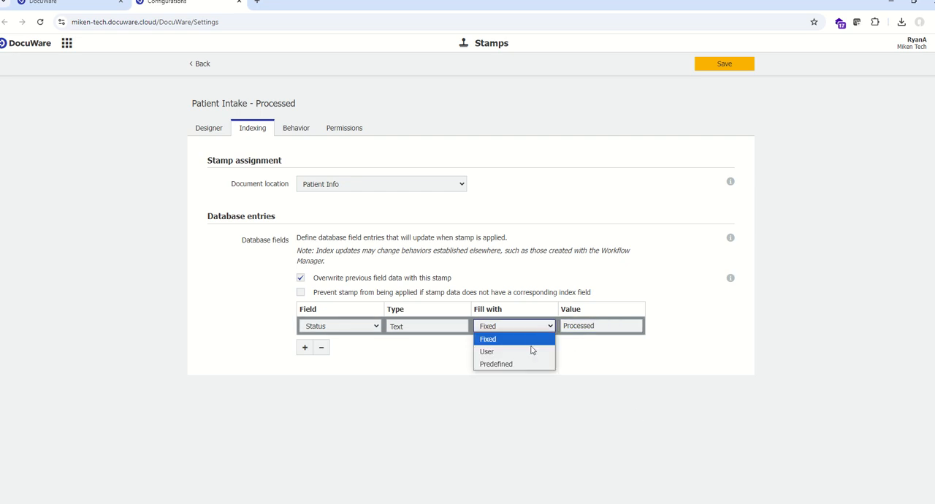
click(530, 352)
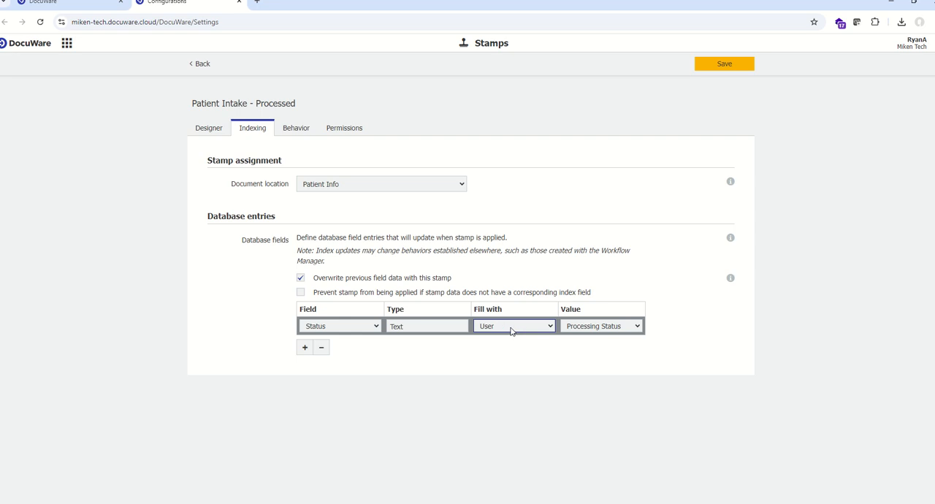
click(604, 328)
click(604, 338)
click(522, 335)
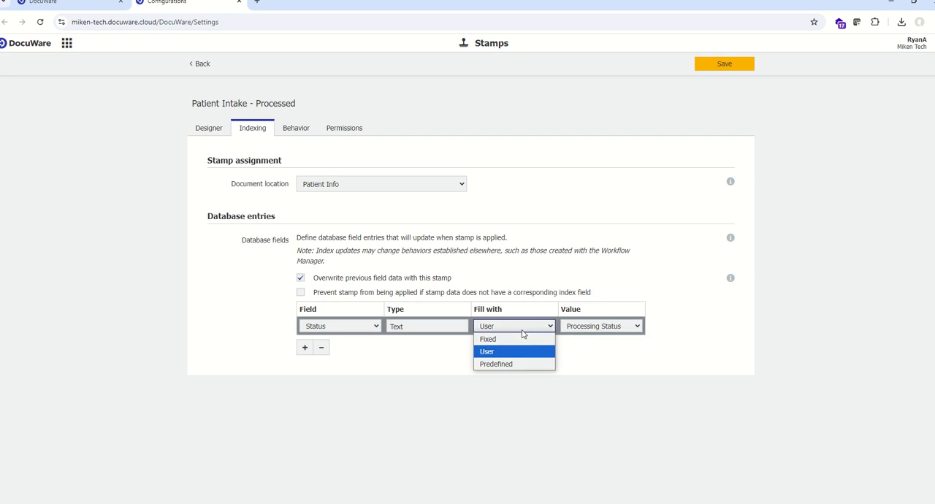
click(505, 364)
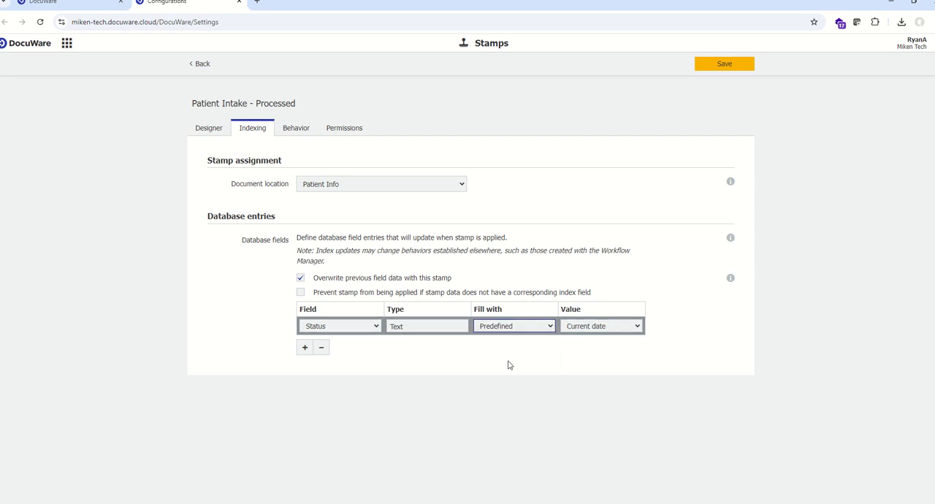
click(613, 329)
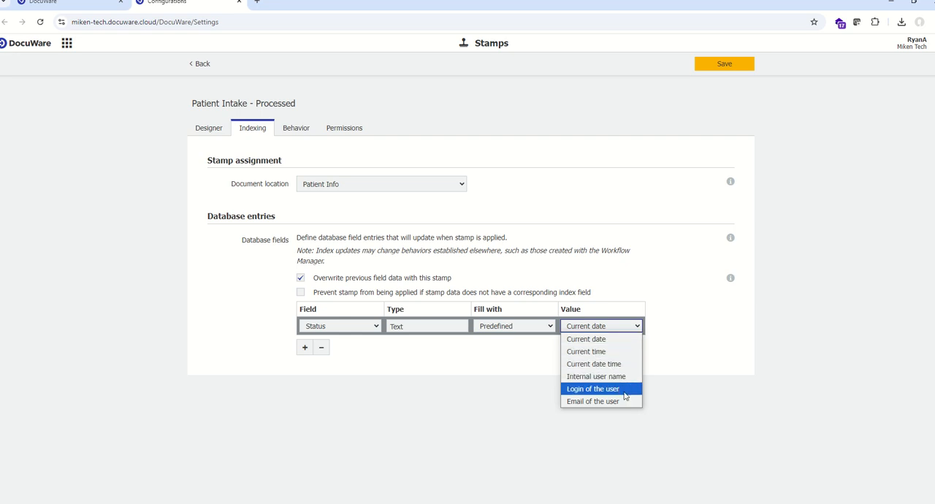
click(532, 344)
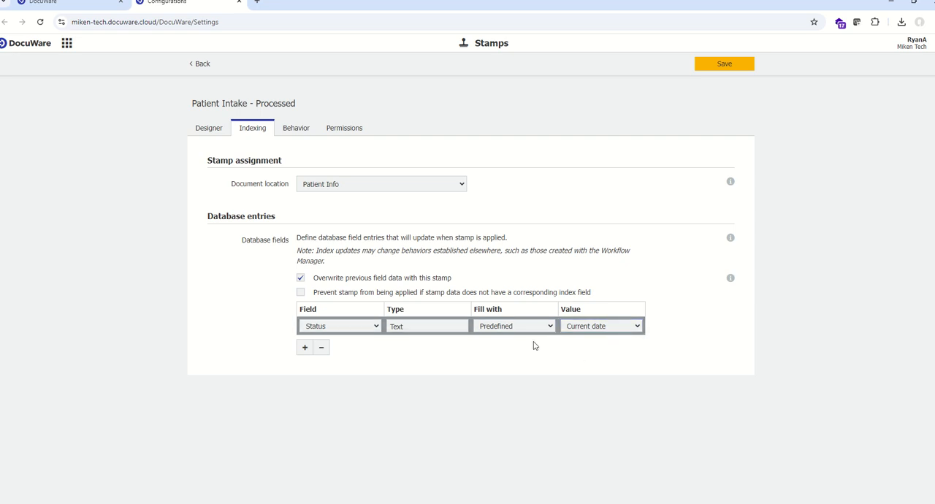
Set the Status database entry to fill with the fixed value "Processed"
click(539, 328)
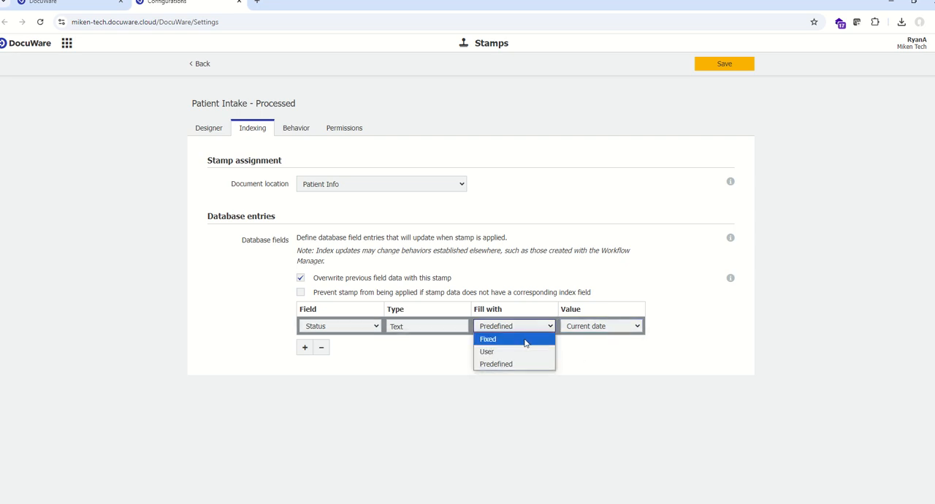
click(488, 341)
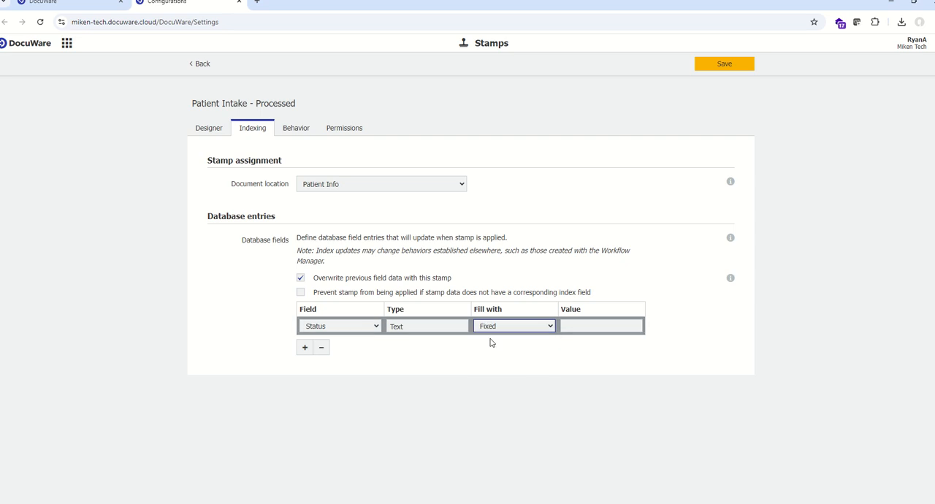
click(618, 325)
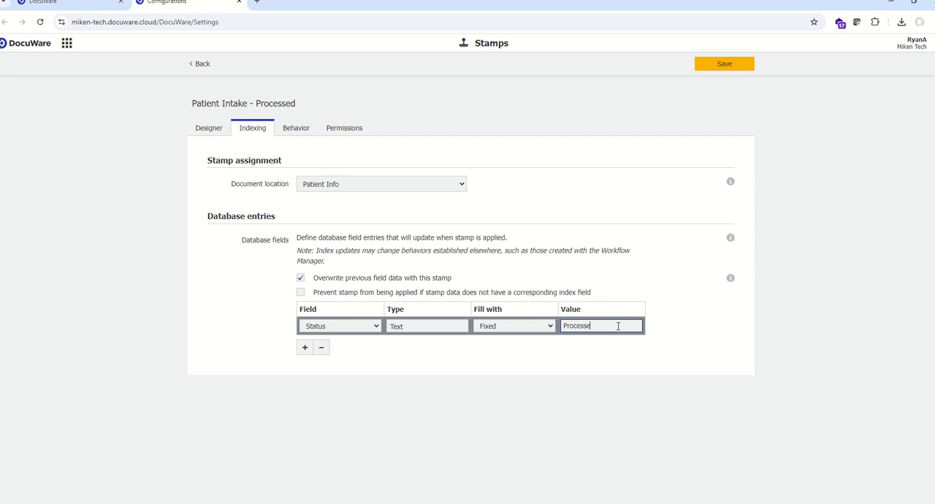
Review the stamp's behavior settings, its permissions and the users and profiles that can be added, without adding any
click(298, 130)
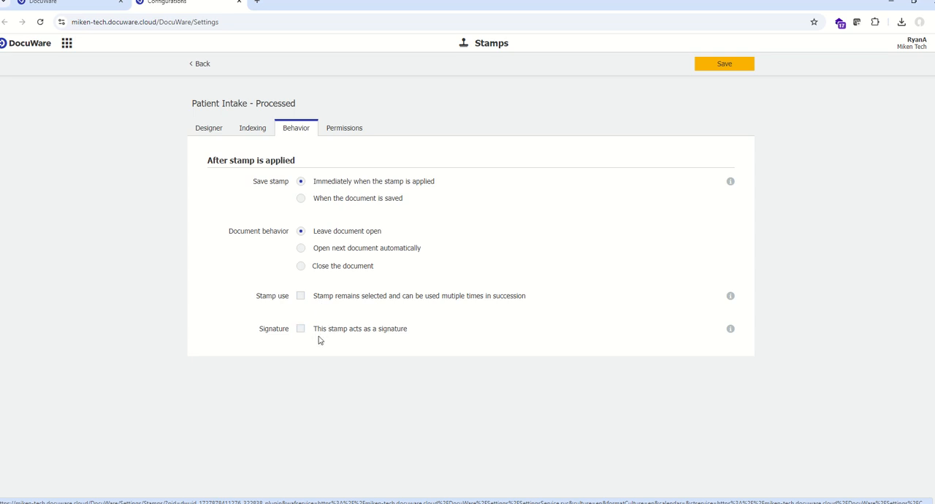
click(345, 131)
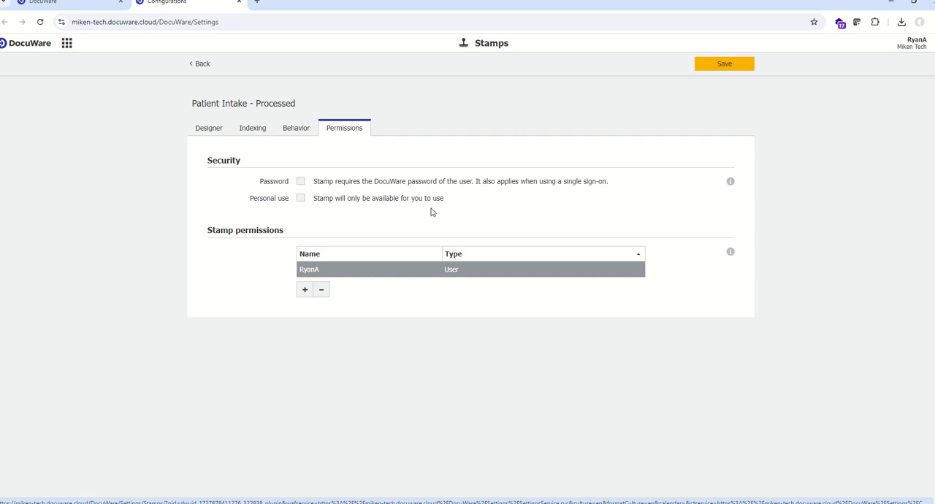
click(305, 291)
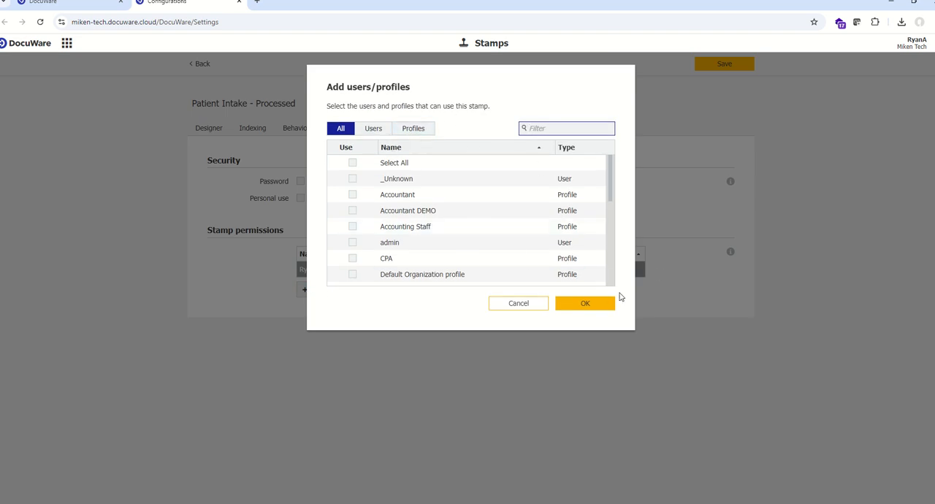
click(596, 309)
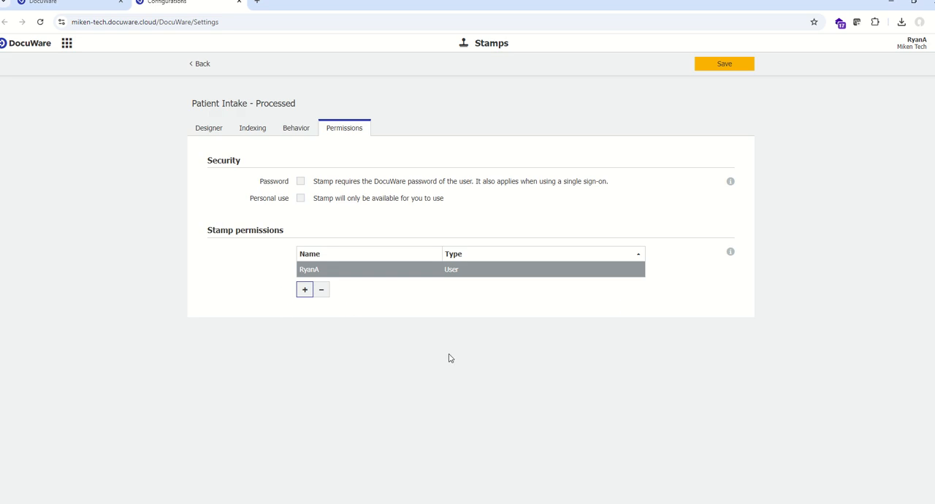
click(305, 290)
click(372, 128)
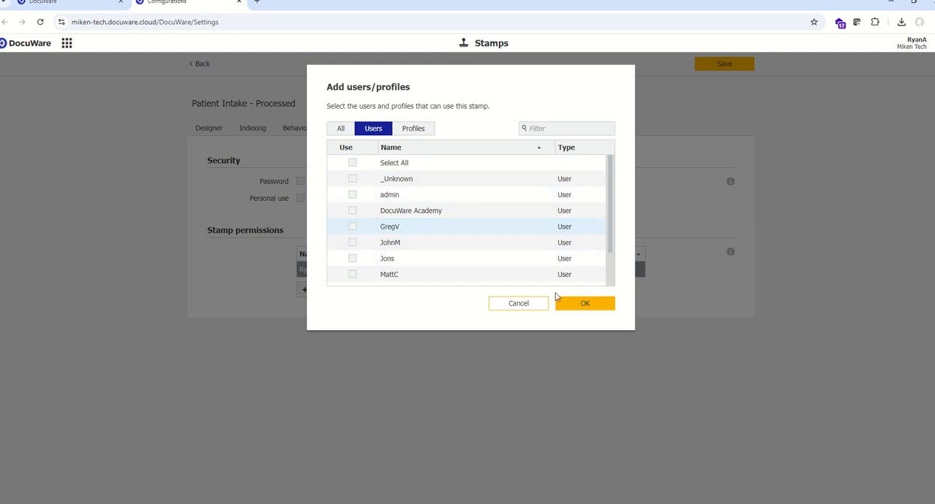
click(599, 308)
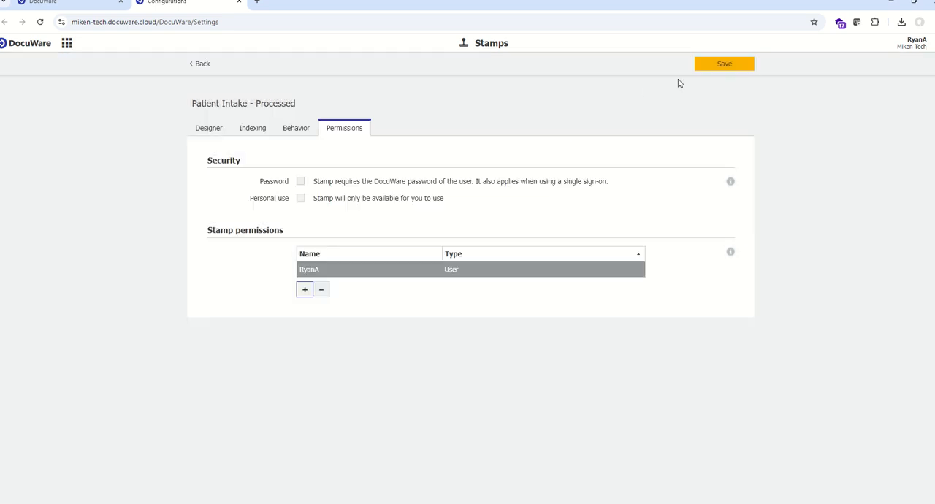
Save the stamp configuration and reload the DocuWare web client page
click(725, 65)
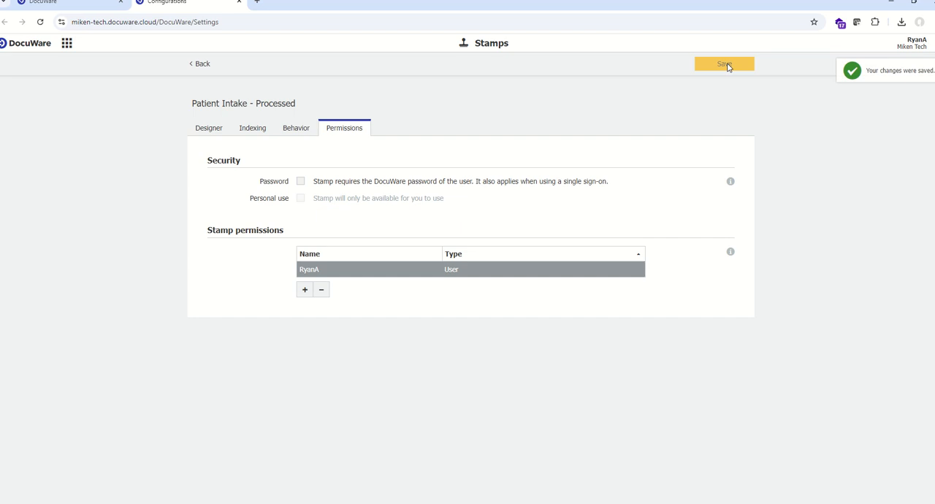
click(77, 3)
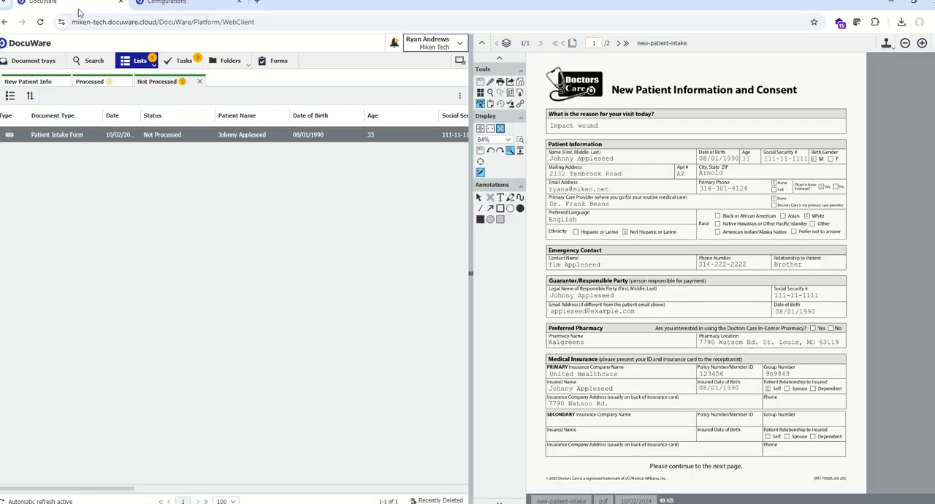
click(40, 21)
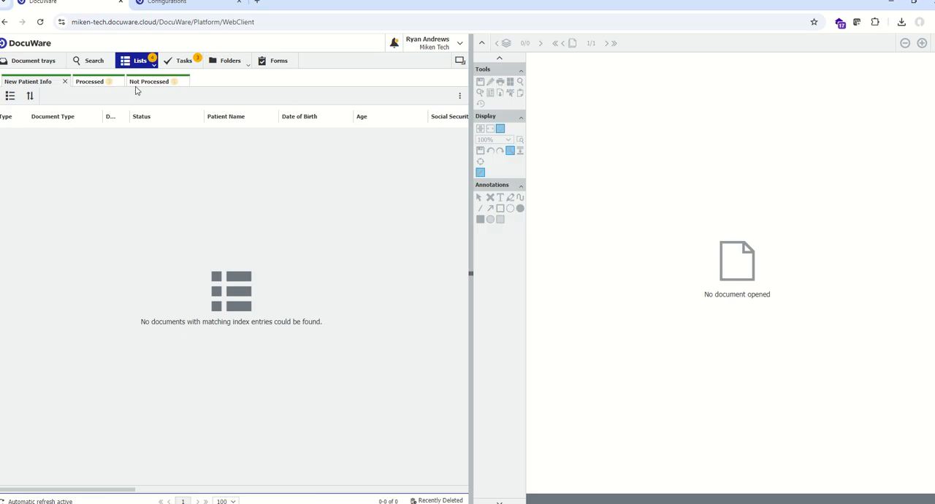
Open the patient intake form from the Not Processed list and place the "Patient Intake - Processed" stamp above its title with Processing Status "Processed"
click(143, 85)
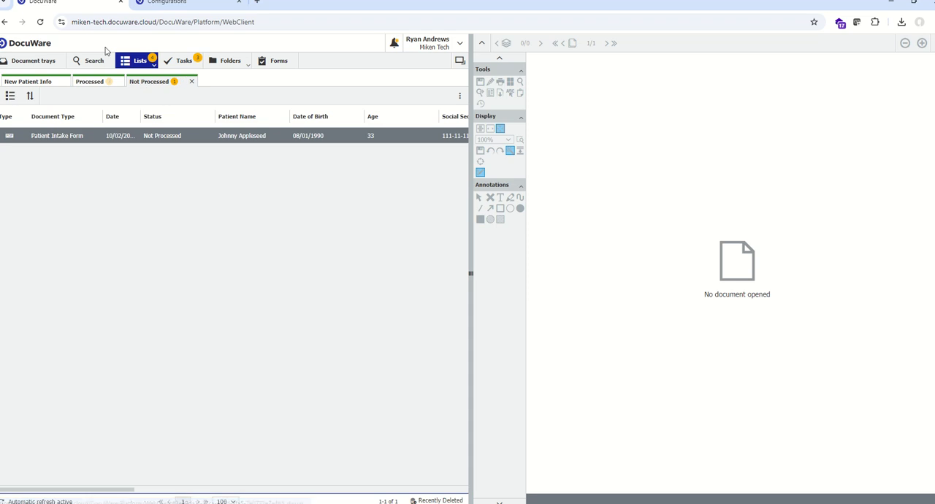
click(190, 140)
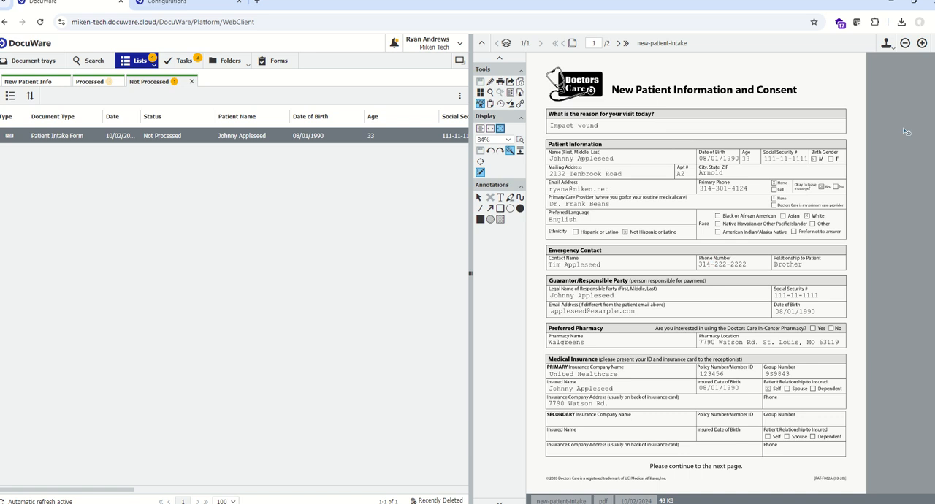
click(886, 44)
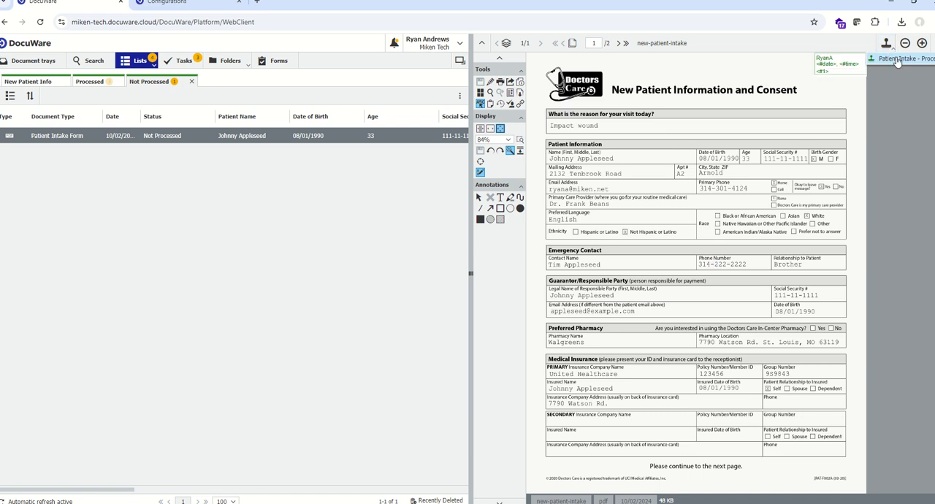
click(898, 59)
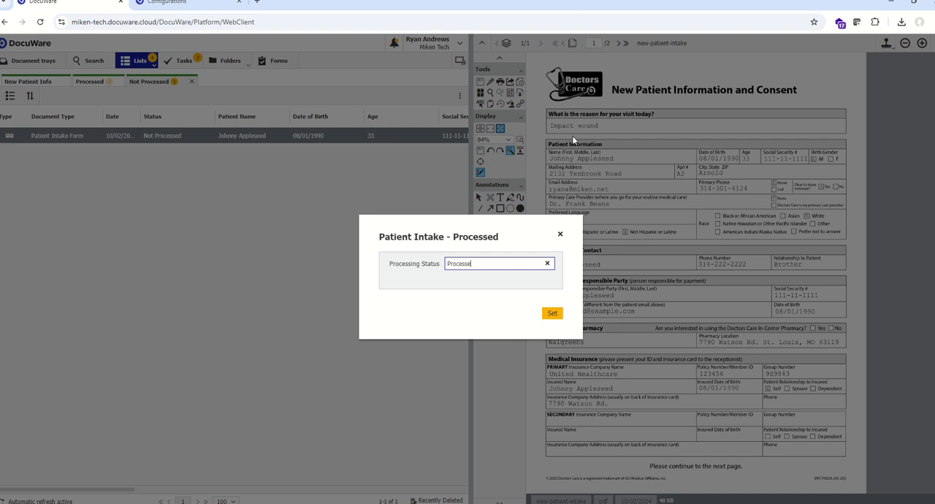
click(553, 313)
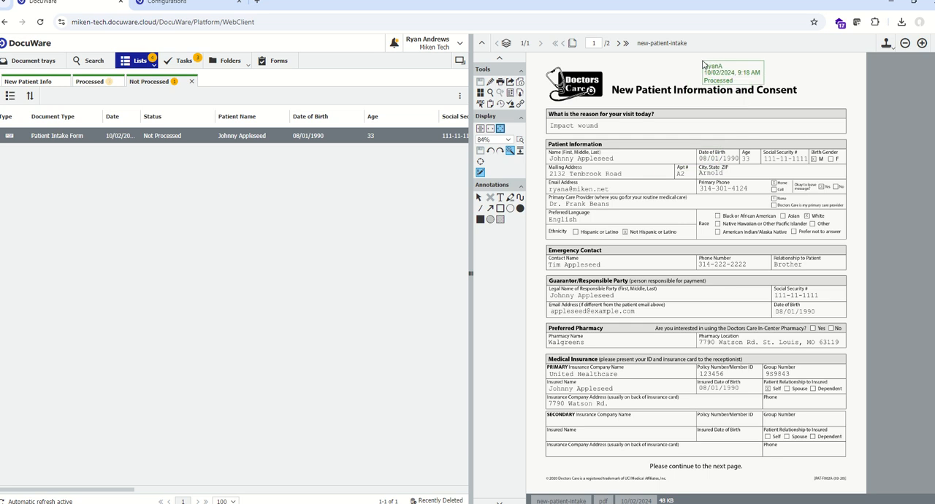
click(703, 64)
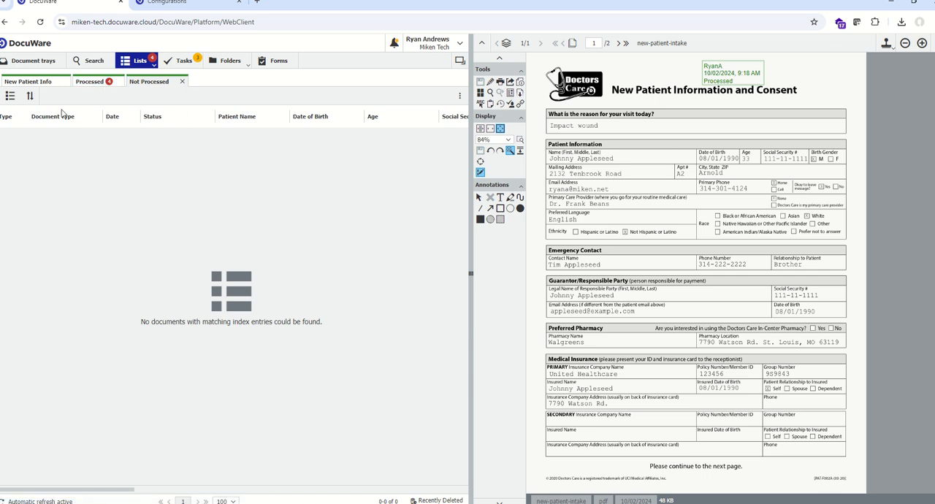
Show the Processed list and open the newly stamped patient intake form from it
click(93, 85)
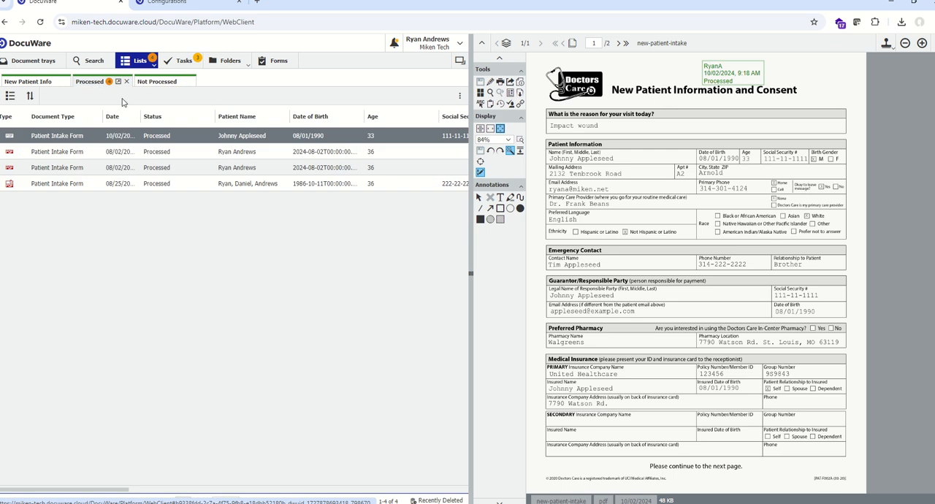
click(205, 141)
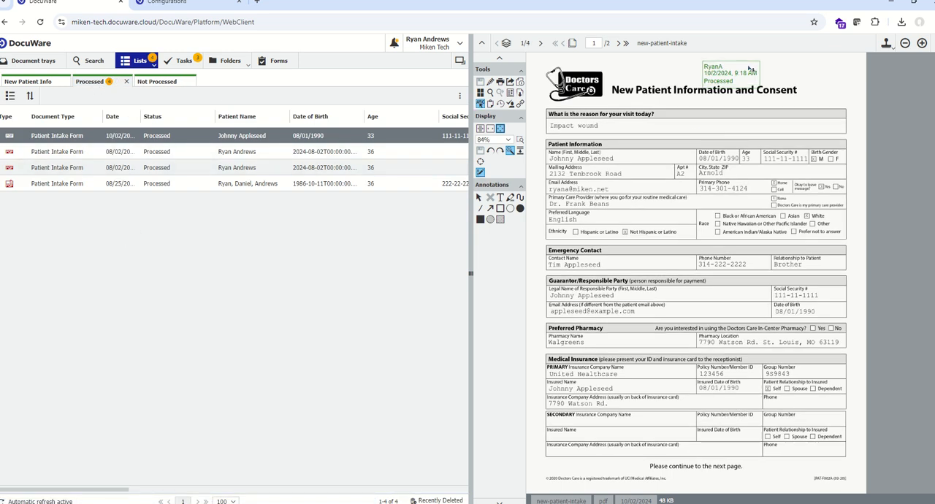